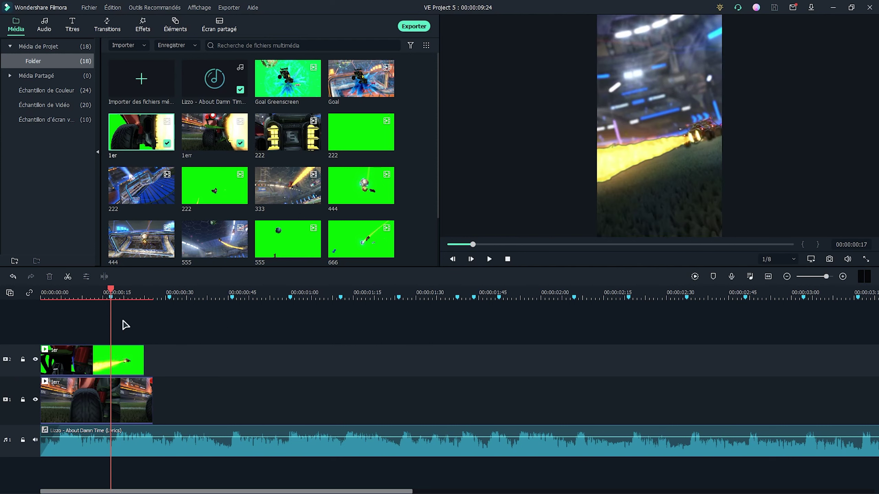
# Step: Trim the green-screen 1er clip and cut away the rest of the 1err clip at the first beat marker, 00:00:00:17
pyautogui.click(127, 361)
pyautogui.moveTo(144, 359); pyautogui.dragTo(111, 363)
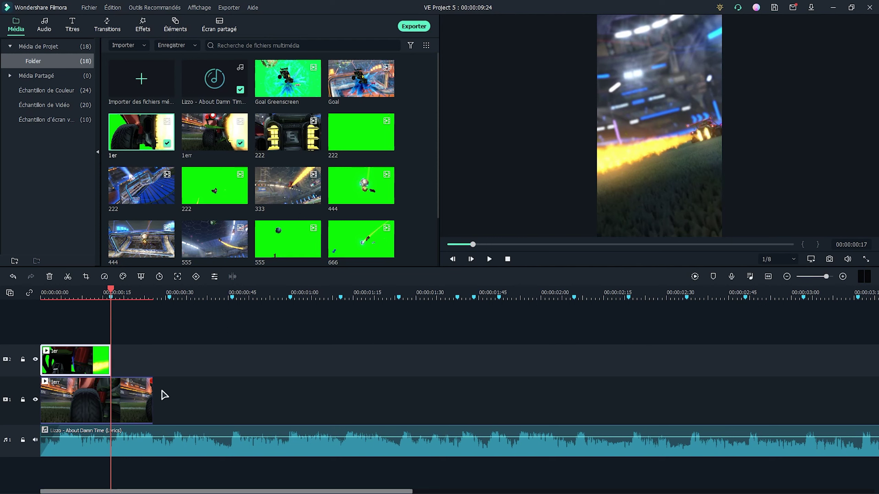
pyautogui.click(138, 410)
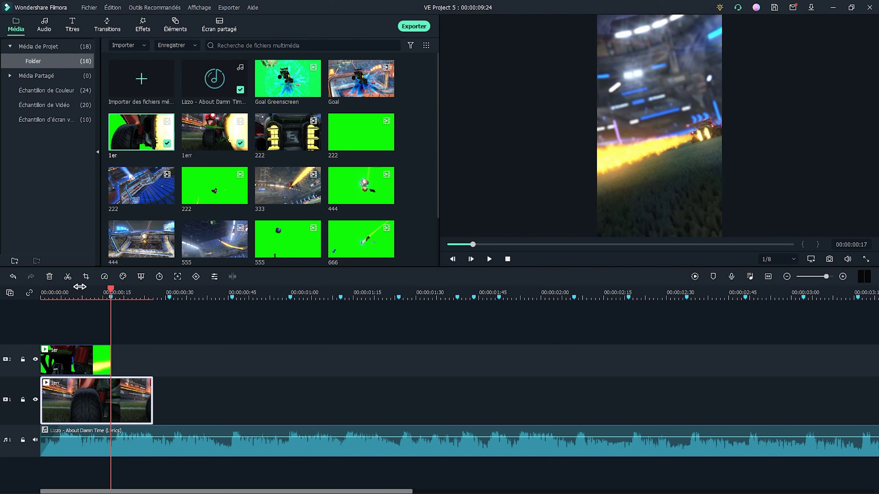
pyautogui.click(68, 277)
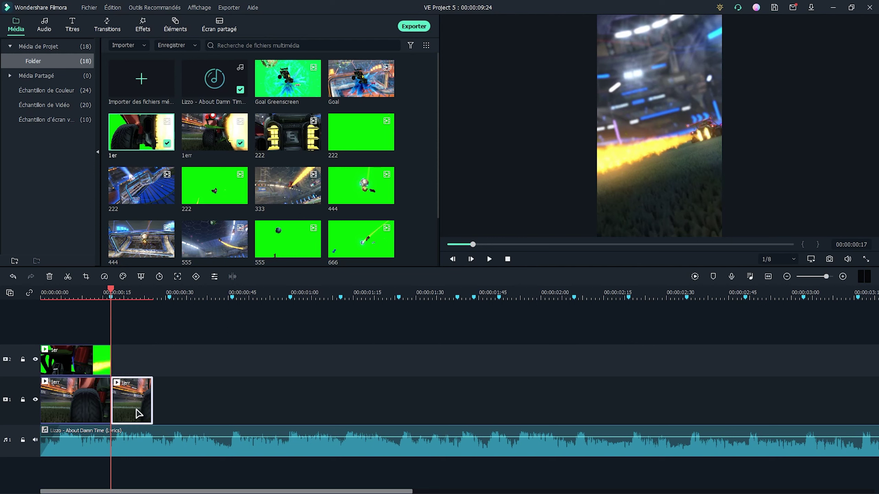
pyautogui.press('Delete')
pyautogui.click(128, 349)
# Step: Place the 222 clip directly after 1err on the main video track and set its scale to 318,75 %
pyautogui.moveTo(277, 138); pyautogui.dragTo(117, 397)
pyautogui.doubleClick(156, 400)
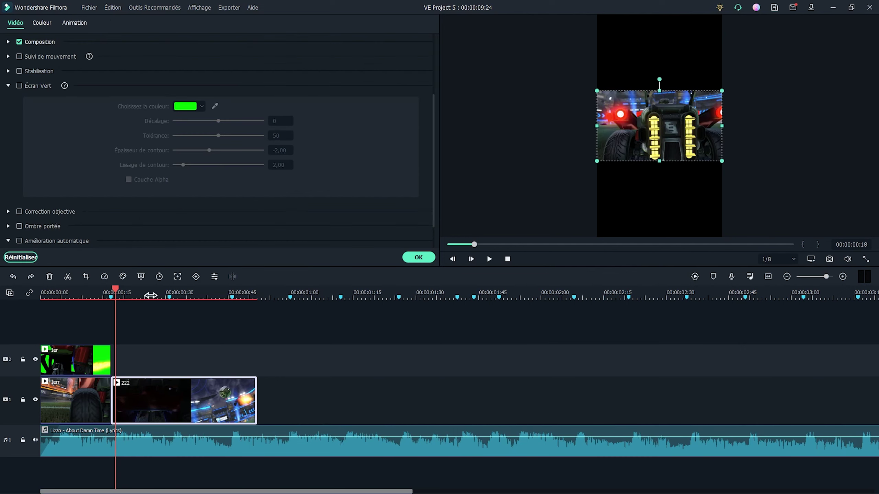
pyautogui.scroll(3, 55, 88)
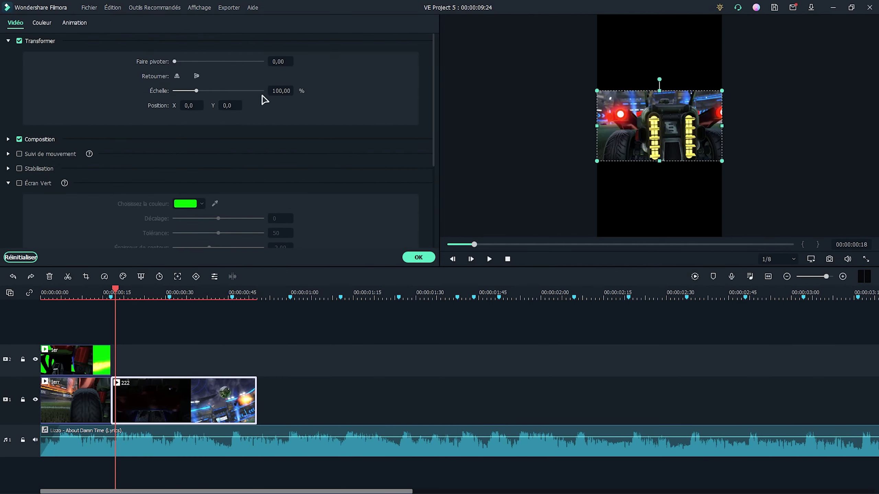
pyautogui.doubleClick(280, 90)
pyautogui.write('318,75')
pyautogui.click(419, 257)
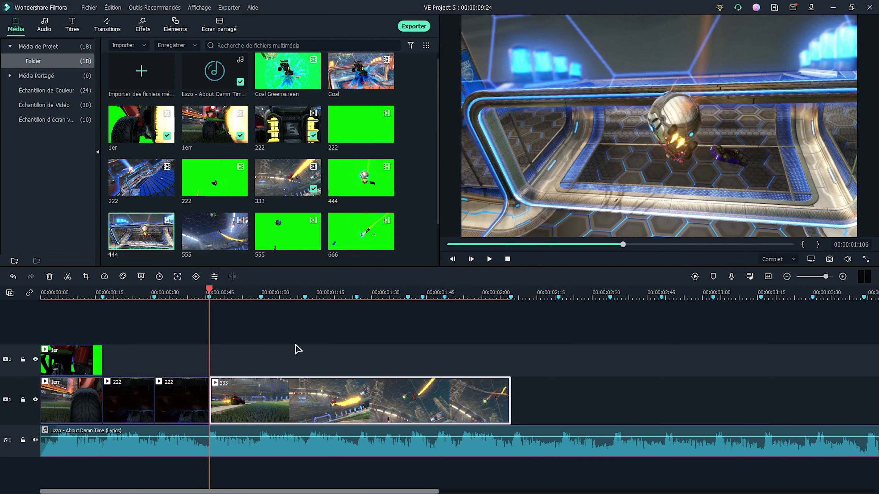
# Step: Place the 444 clip after 333 with its green-screen version stacked above, and enable green-screen keying on the upper clip
pyautogui.moveTo(141, 239); pyautogui.dragTo(520, 404)
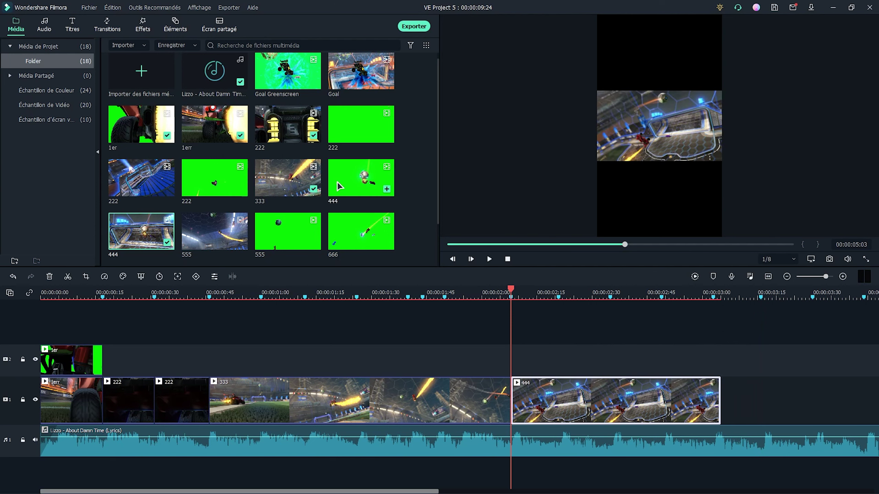
pyautogui.moveTo(337, 182); pyautogui.dragTo(518, 374)
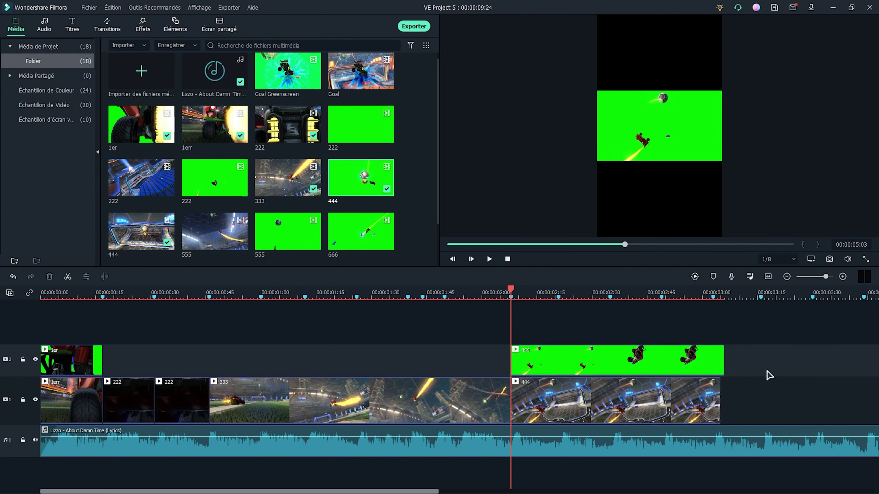
pyautogui.click(641, 364)
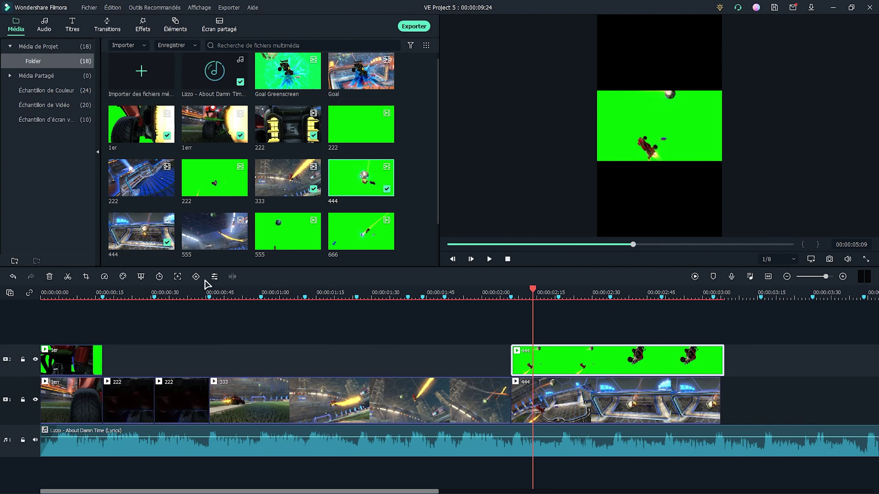
pyautogui.click(214, 277)
pyautogui.click(19, 183)
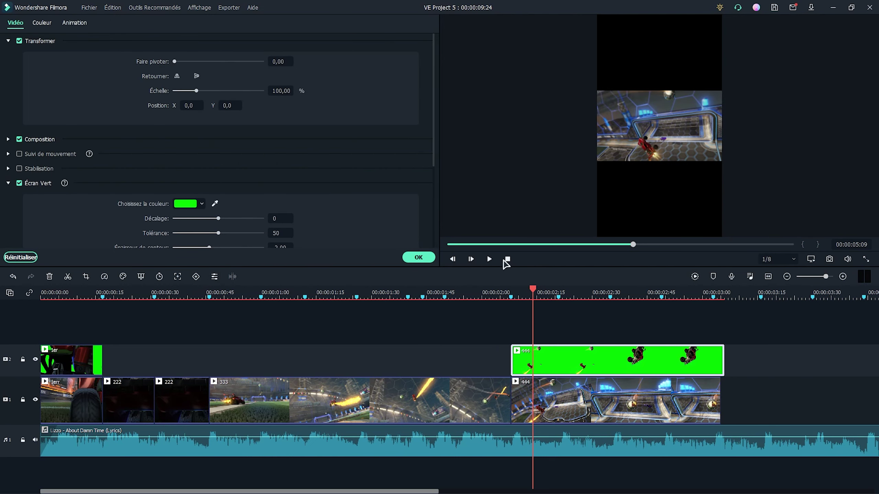
pyautogui.click(418, 257)
pyautogui.click(611, 393)
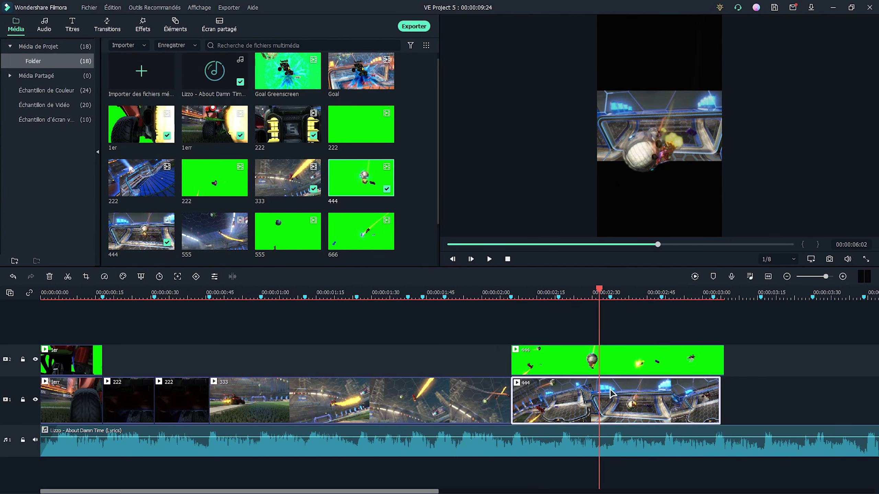
pyautogui.hotkey('ctrl', 'z')
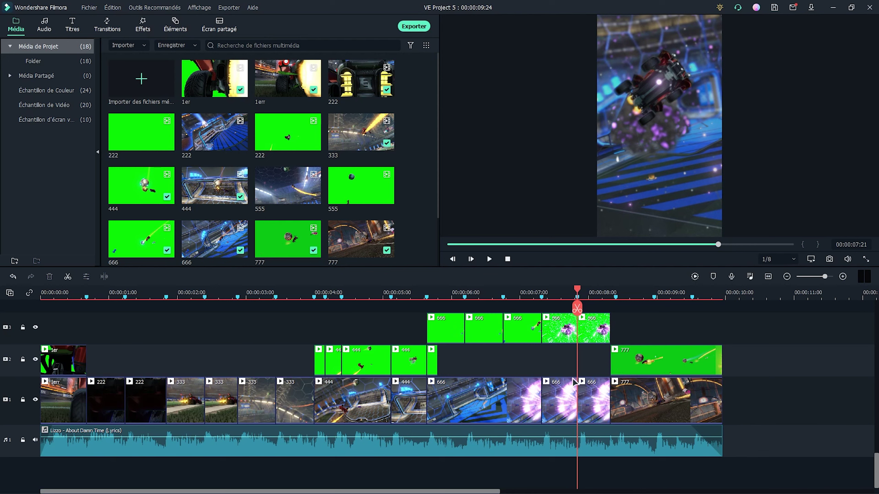
# Step: Examine the cut from 444 to 666, where the green-screen 444 piece on track 2 overlaps the 666 clip
pyautogui.click(415, 295)
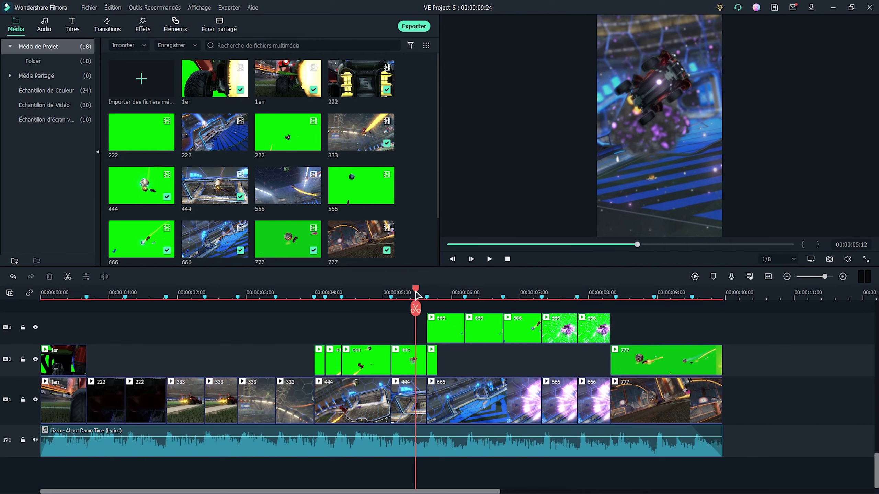
pyautogui.moveTo(415, 290); pyautogui.dragTo(432, 311)
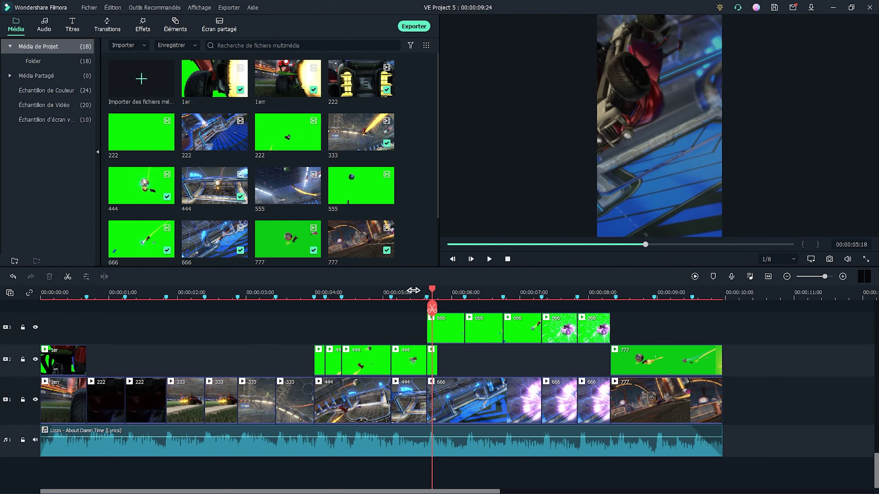
pyautogui.moveTo(432, 289); pyautogui.dragTo(425, 291)
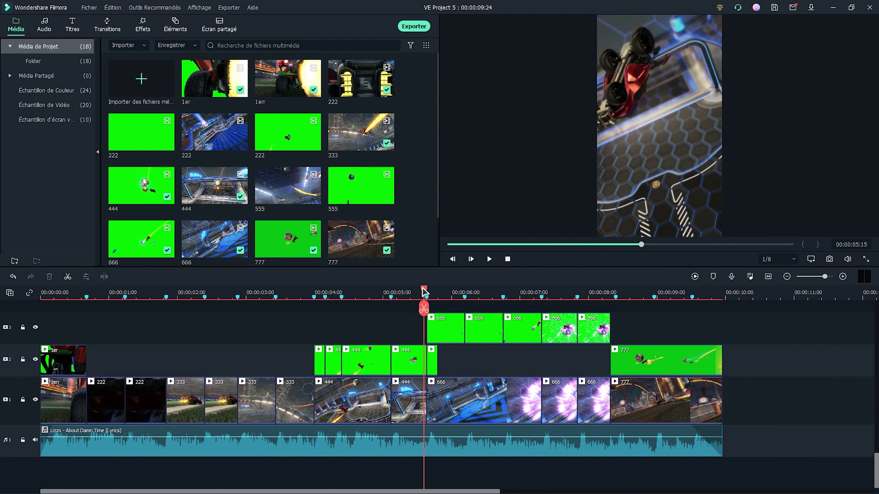
pyautogui.moveTo(425, 293); pyautogui.dragTo(432, 292)
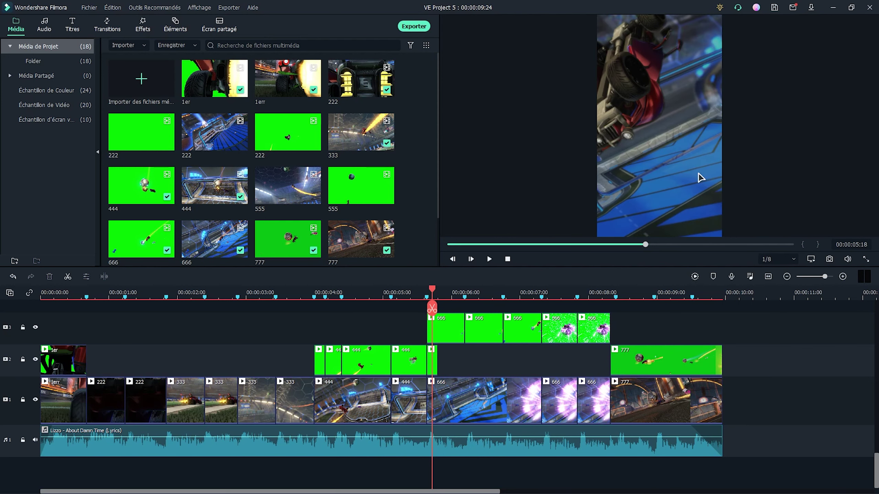
pyautogui.click(434, 363)
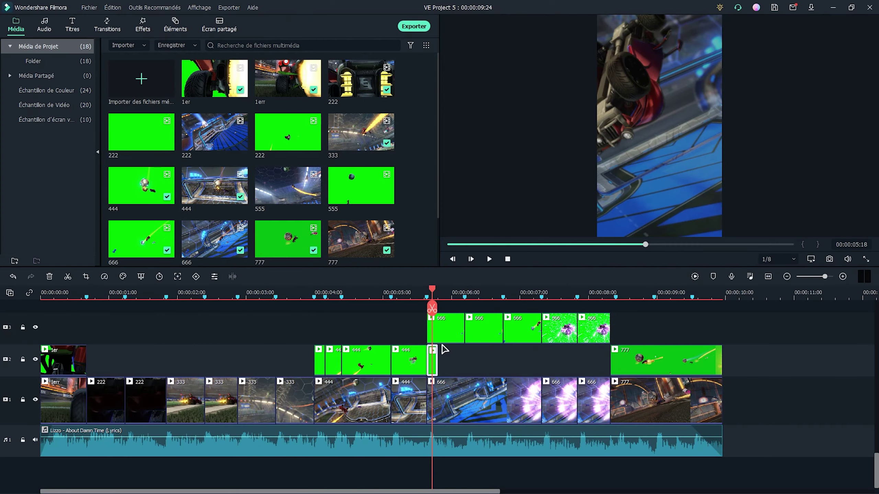
pyautogui.click(215, 327)
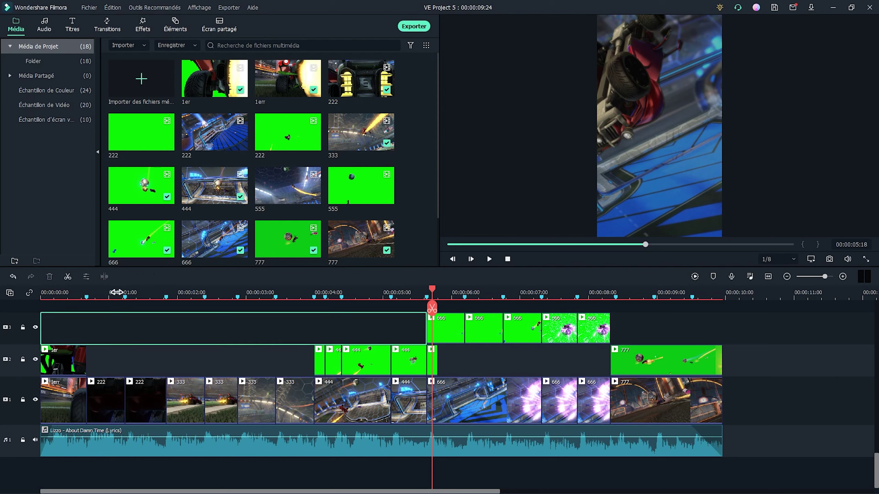
# Step: Apply the Warp Zoom 6 transition to the end of the green-screen 1er clip on track 2
pyautogui.click(116, 292)
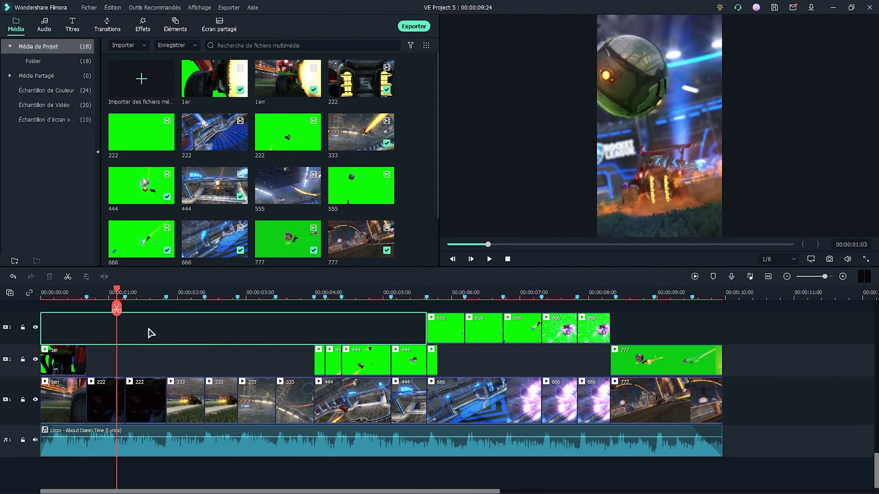
pyautogui.click(106, 27)
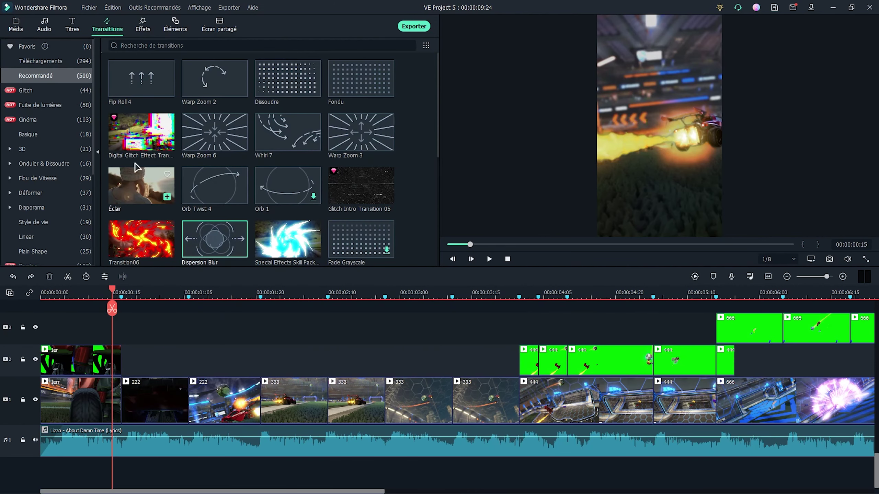
pyautogui.click(217, 131)
pyautogui.moveTo(218, 131); pyautogui.dragTo(105, 362)
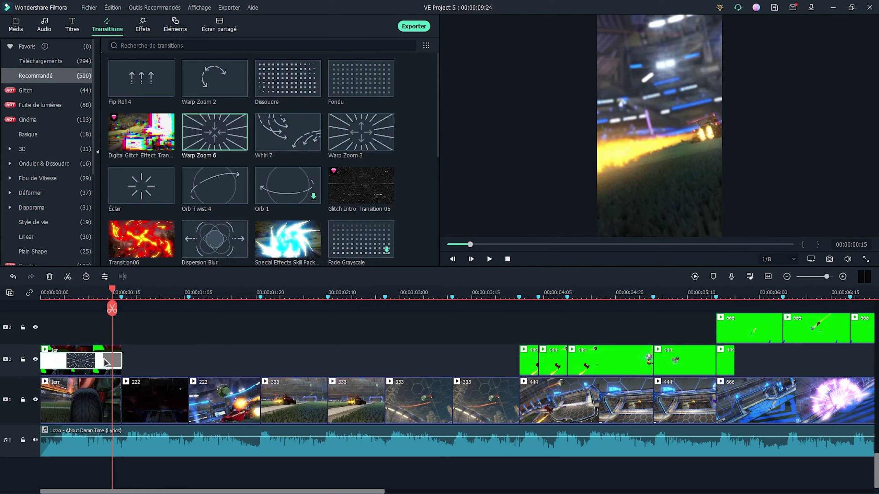
# Step: Add a shortened Warp Zoom 6 transition at the cut between the 1err and 222 clips on track 1
pyautogui.click(116, 293)
pyautogui.moveTo(120, 389); pyautogui.dragTo(135, 400)
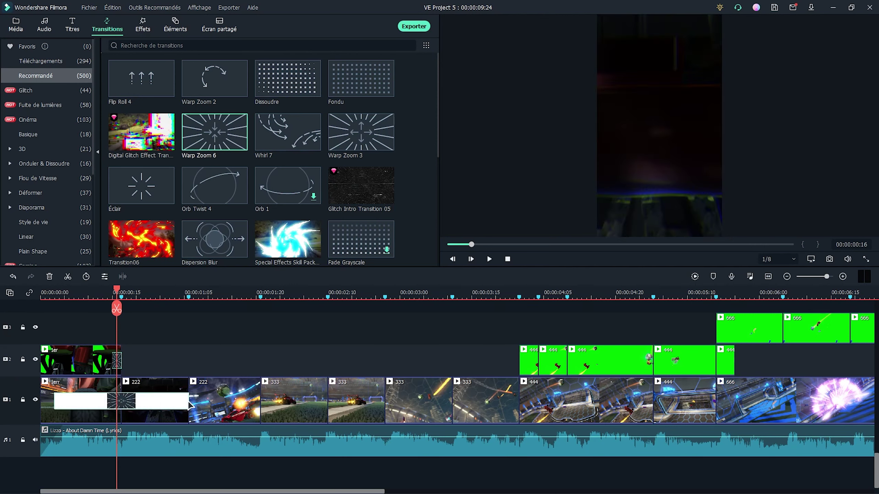
pyautogui.moveTo(189, 405); pyautogui.dragTo(184, 402)
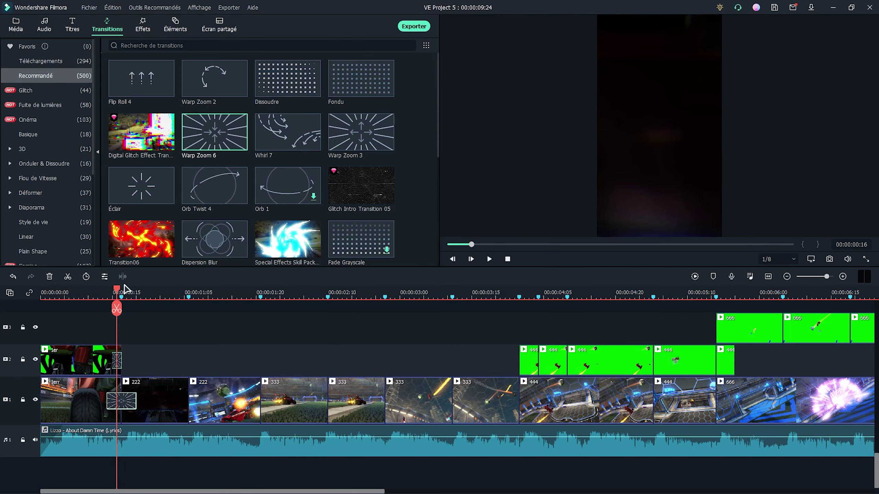
# Step: Apply the VCR Distorsion effect to the second 222 clip on track 1
pyautogui.moveTo(118, 295); pyautogui.dragTo(169, 295)
pyautogui.click(143, 25)
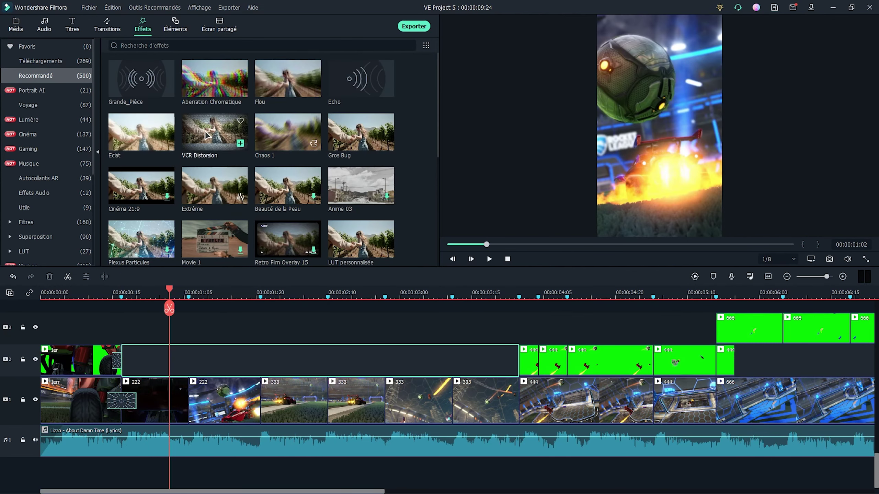
pyautogui.moveTo(206, 135); pyautogui.dragTo(204, 397)
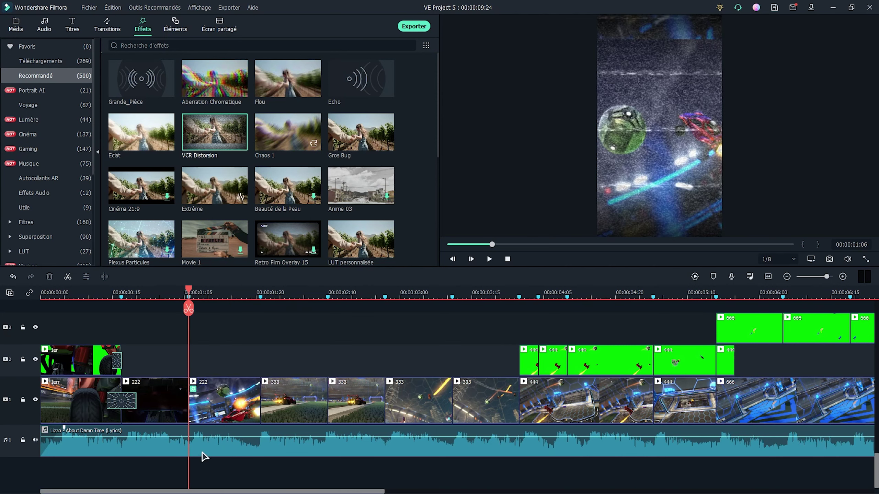
# Step: Split the music track at the start and end of the second 222 clip
pyautogui.click(201, 450)
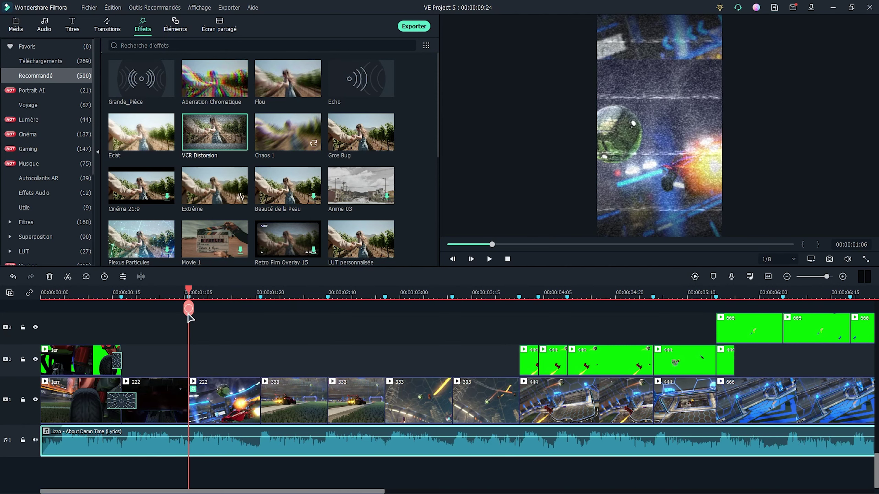
pyautogui.click(188, 312)
pyautogui.moveTo(189, 311); pyautogui.dragTo(260, 312)
pyautogui.click(260, 312)
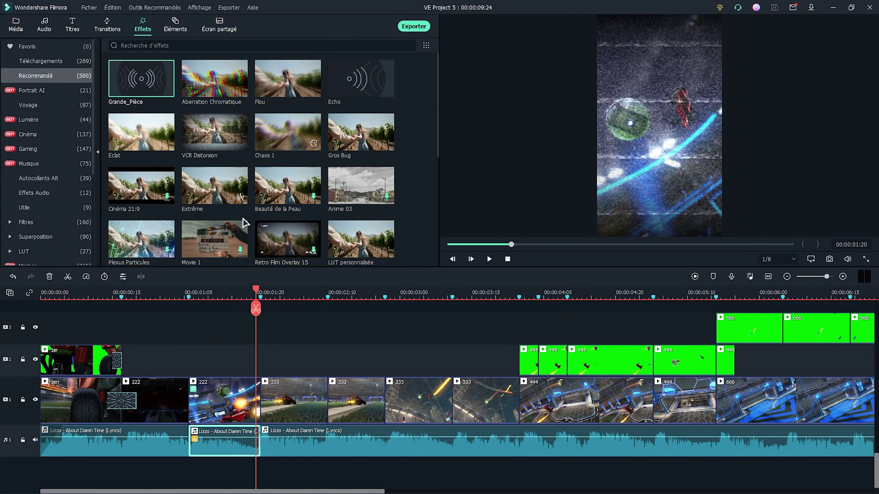
# Step: Find the Téléphone audio effect and apply it to the music segment under the second 222 clip
pyautogui.scroll(-3, 236, 206)
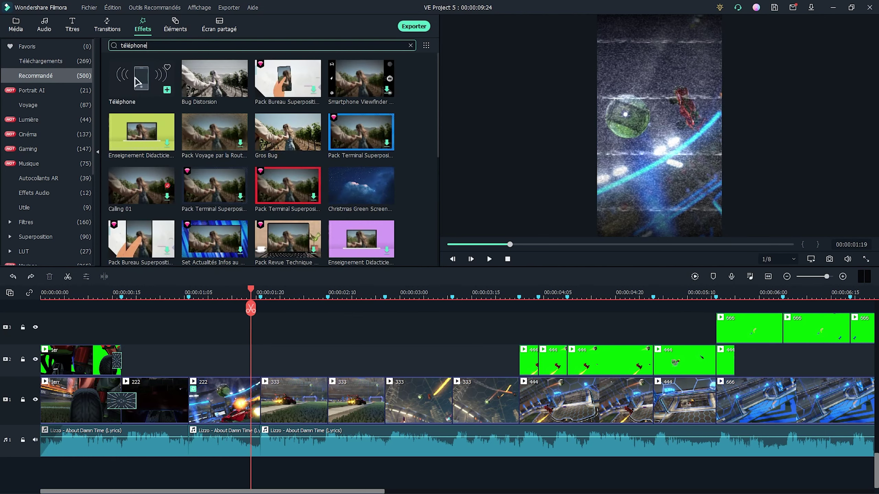
pyautogui.moveTo(141, 83); pyautogui.dragTo(222, 450)
pyautogui.doubleClick(210, 452)
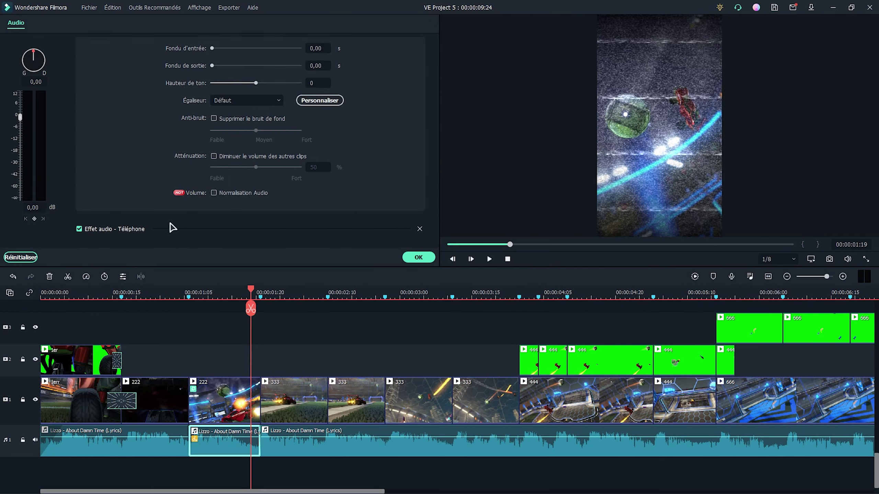
pyautogui.click(418, 257)
# Step: Add a Simple Roll 7 transition between the second 222 clip and the first 333 clip, shorten it and preview it
pyautogui.click(117, 30)
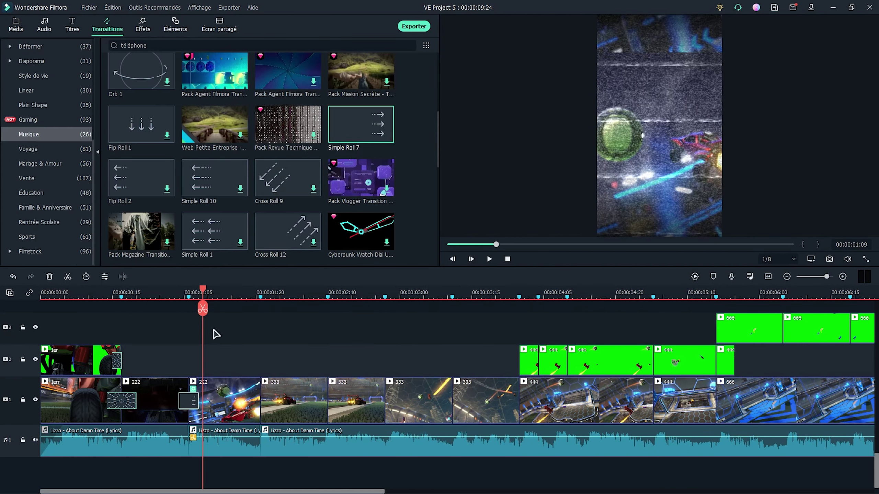
pyautogui.moveTo(341, 130); pyautogui.dragTo(265, 401)
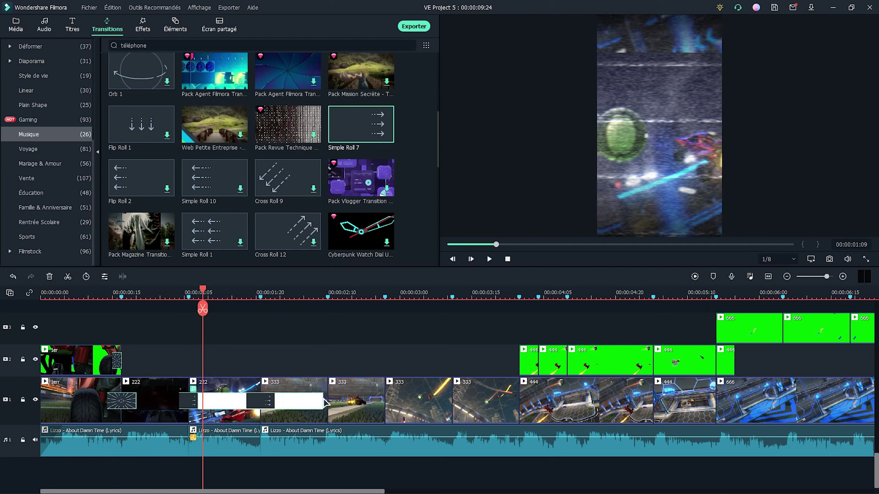
pyautogui.moveTo(322, 399); pyautogui.dragTo(271, 402)
pyautogui.click(256, 292)
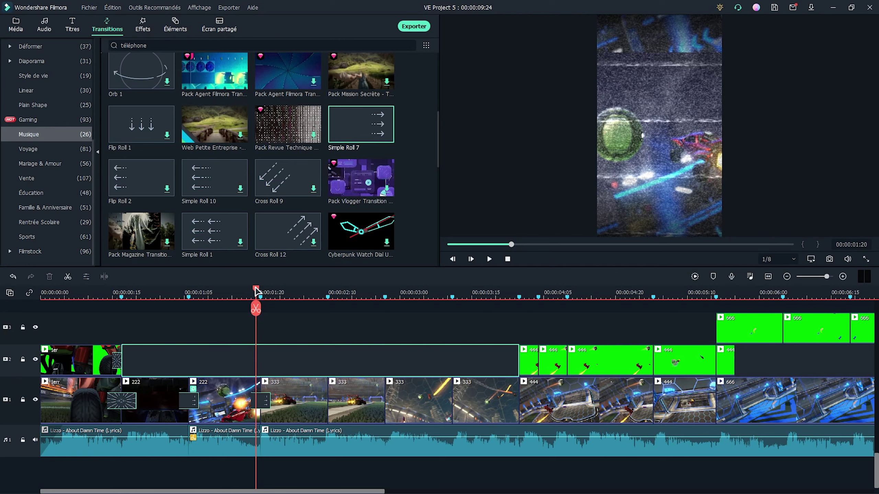
pyautogui.moveTo(256, 292); pyautogui.dragTo(275, 292)
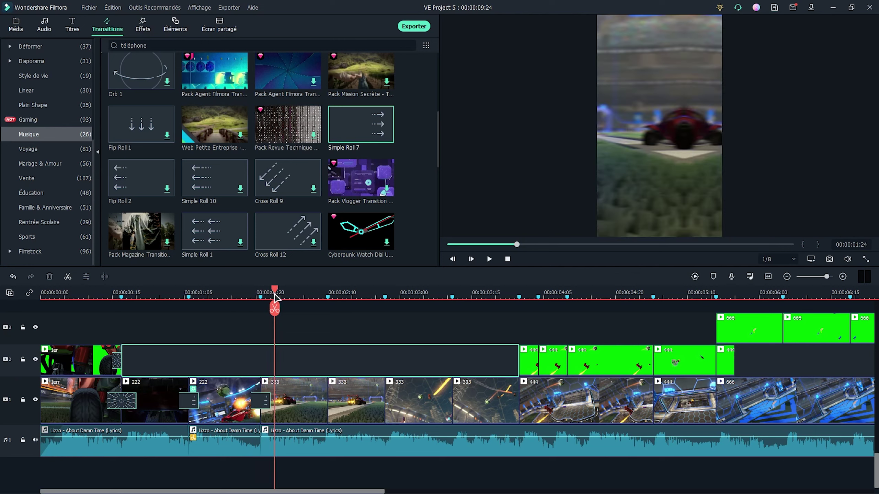
# Step: Browse the Éducation and Déformer transition categories for transitions suited to the cuts between the 333 clips
pyautogui.click(314, 392)
pyautogui.click(309, 290)
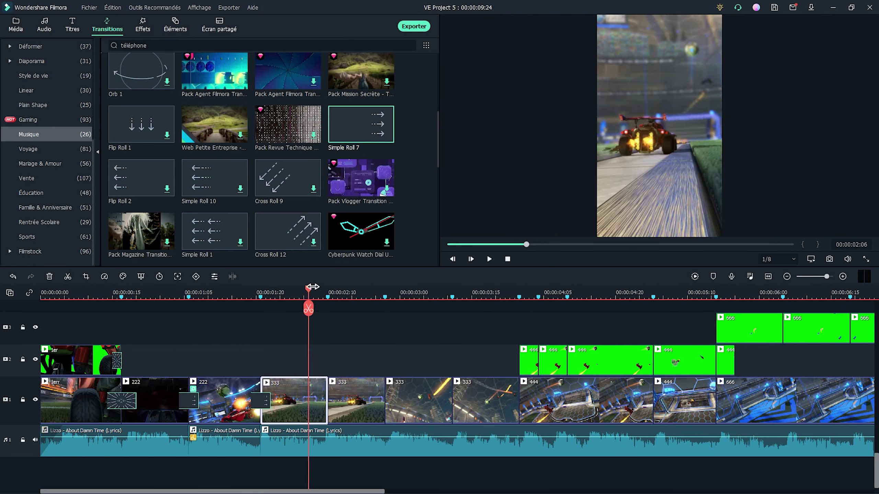
pyautogui.click(32, 193)
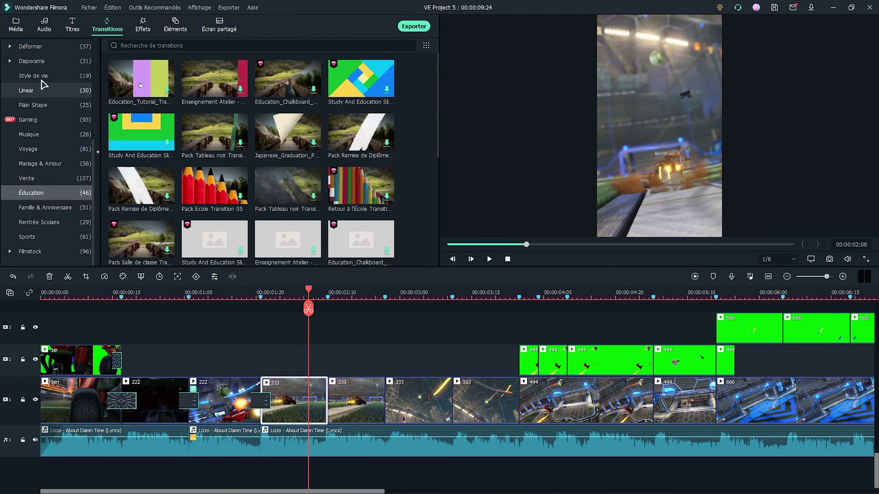
pyautogui.click(31, 46)
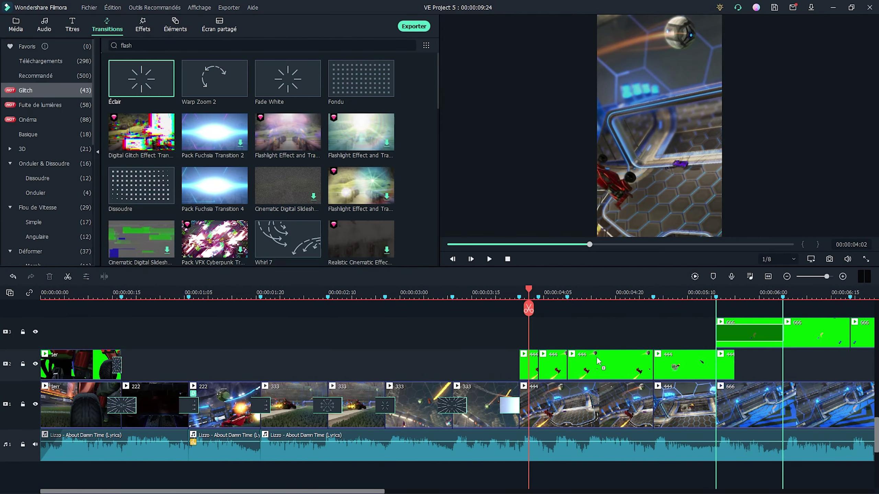
# Step: Try the Éclair transition on the first 666 overlay clip on track 3, and undo it
pyautogui.moveTo(599, 362); pyautogui.dragTo(445, 326)
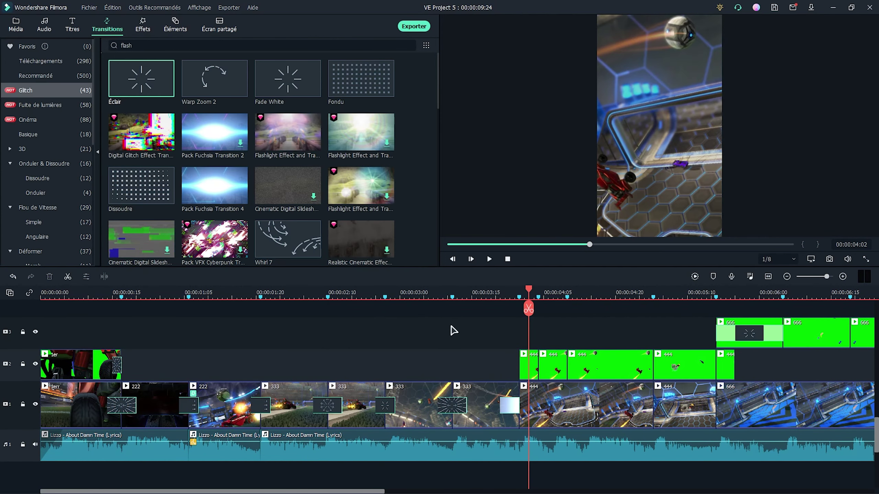
pyautogui.hotkey('ctrl', 'z')
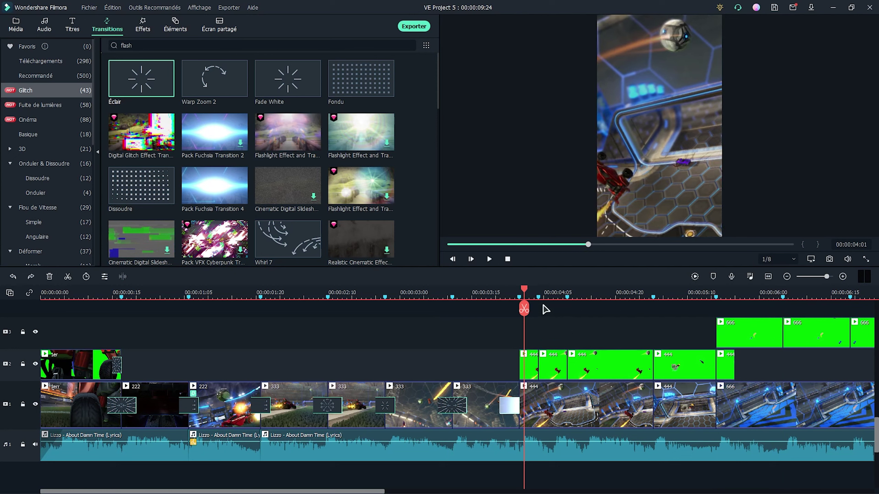
# Step: Add Éclair transitions at the first three cuts between the 444 overlay clips on track 2 and a Warp Zoom transition at the last cut
pyautogui.click(557, 293)
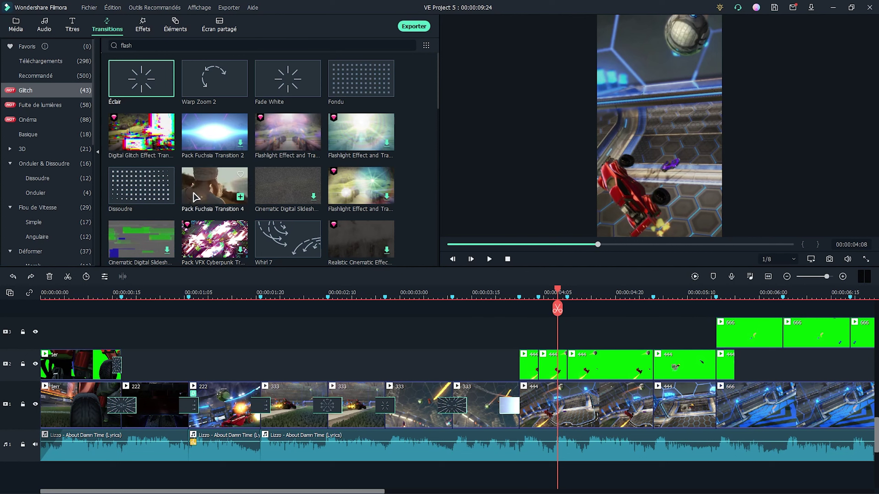
pyautogui.moveTo(539, 373); pyautogui.dragTo(537, 373)
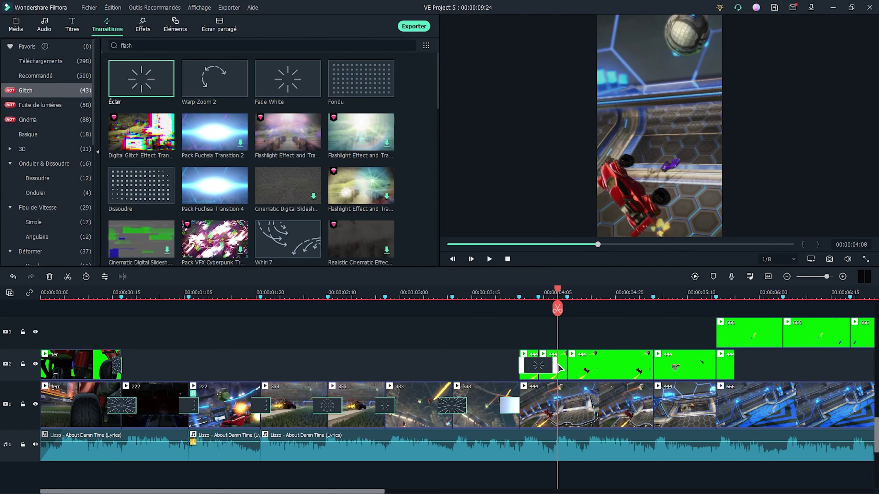
pyautogui.moveTo(147, 83); pyautogui.dragTo(568, 368)
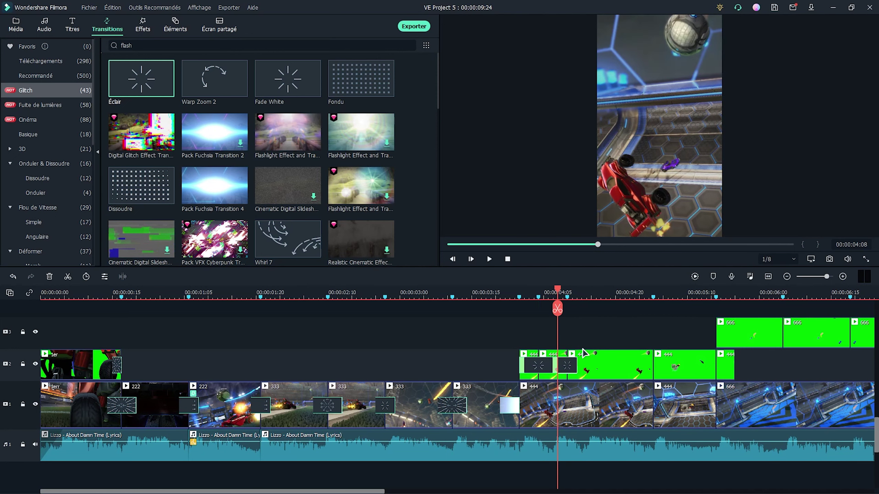
pyautogui.moveTo(134, 89); pyautogui.dragTo(715, 365)
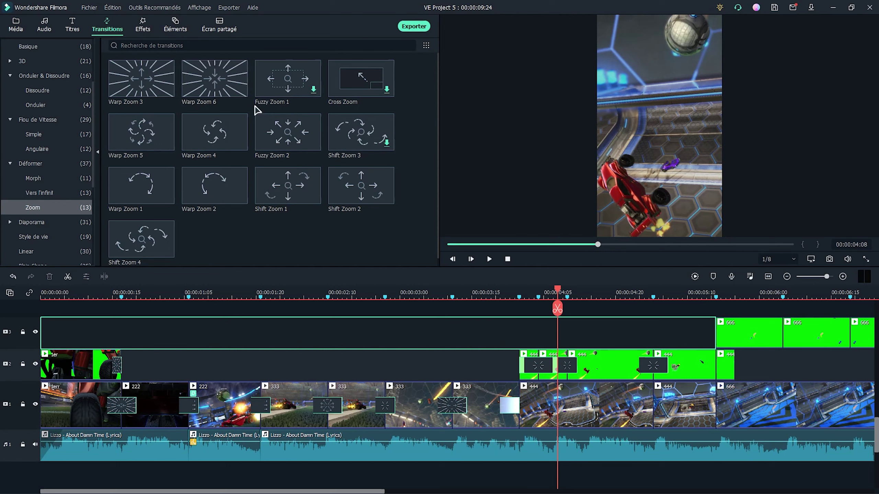
pyautogui.moveTo(560, 335); pyautogui.dragTo(729, 369)
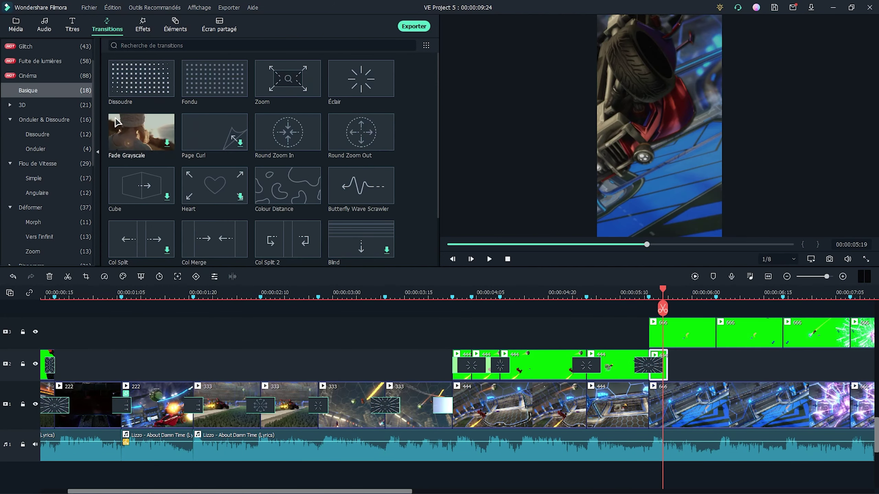
# Step: Add short Fondu transitions at the end of the last 444 overlay and at the start of the first 666 overlay
pyautogui.moveTo(237, 100); pyautogui.dragTo(665, 360)
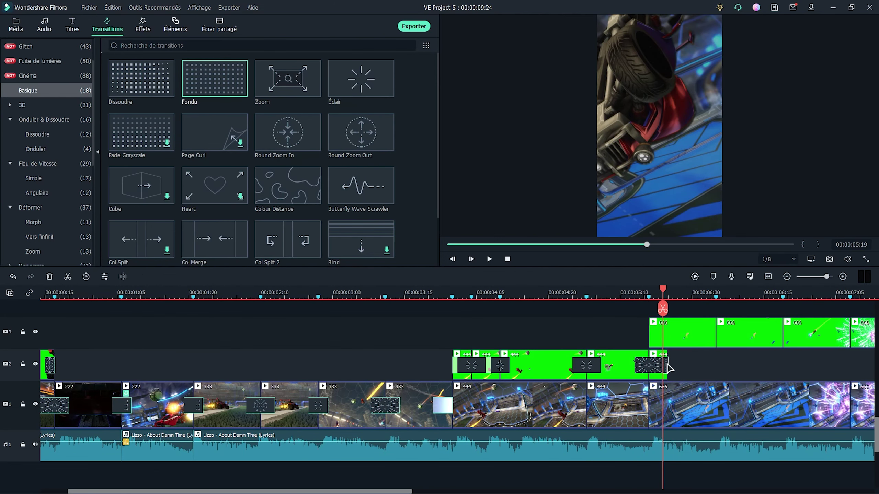
pyautogui.click(682, 332)
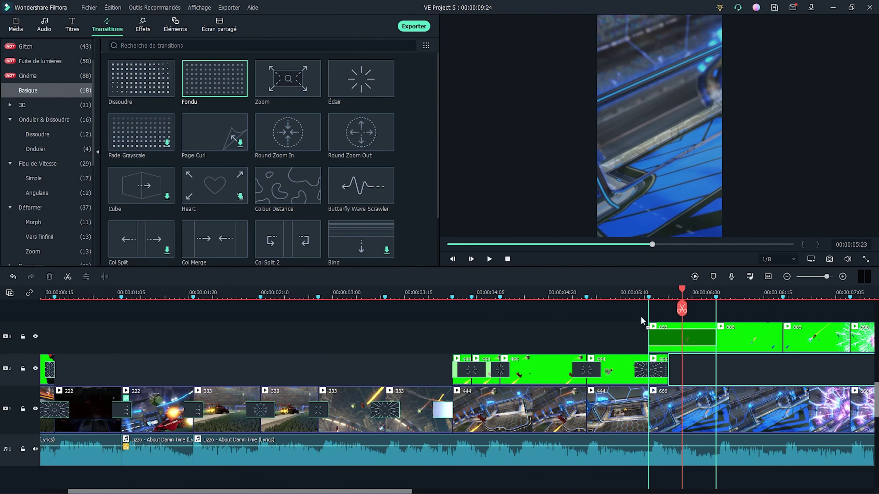
pyautogui.moveTo(649, 341); pyautogui.dragTo(704, 342)
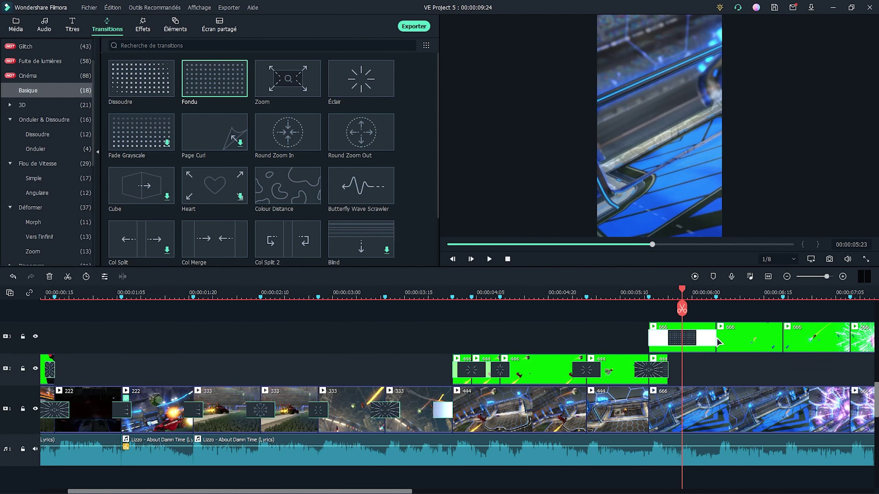
pyautogui.click(703, 294)
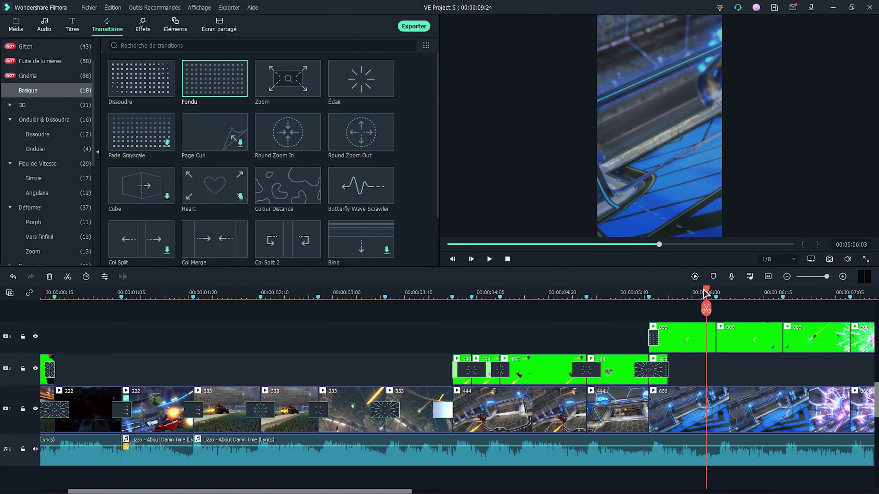
# Step: Add transitions at the cuts between the 666 overlay clips on track 3, using a Fuite de lumières transition at the last cut
pyautogui.moveTo(703, 294); pyautogui.dragTo(869, 294)
pyautogui.hscroll(3, 456, 381)
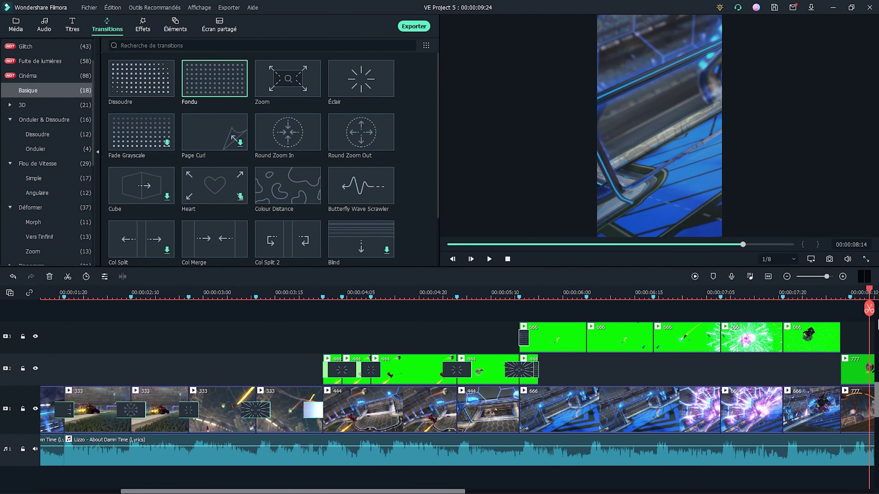
pyautogui.click(599, 343)
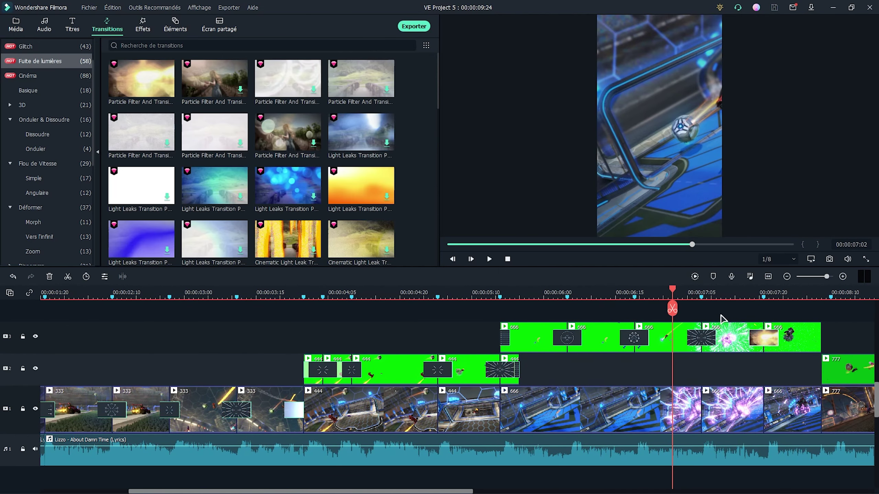
# Step: Apply the Chaos 2 shake effect to the purple explosion 666 clip on track 1 and its green-screen overlay on track 3
pyautogui.click(723, 332)
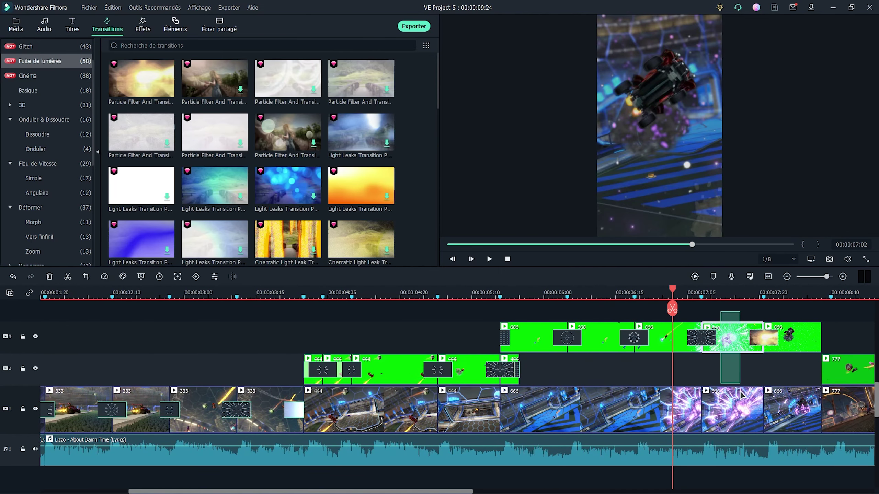
pyautogui.click(726, 296)
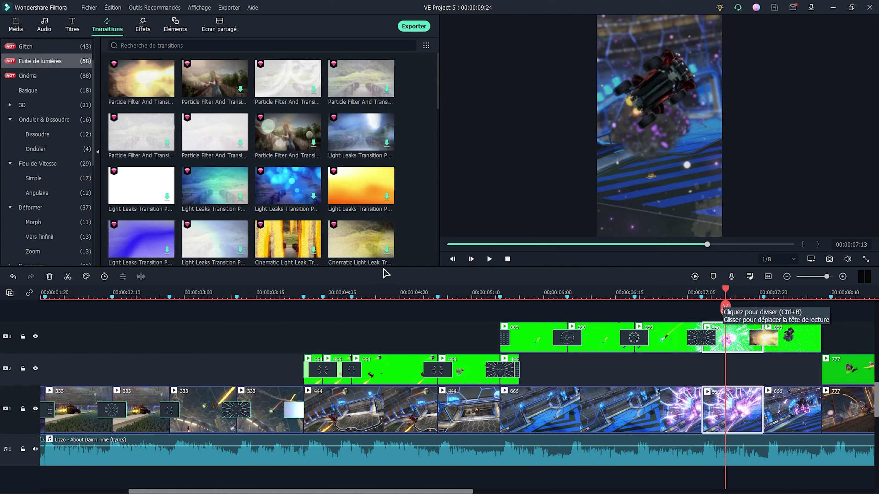
pyautogui.click(142, 25)
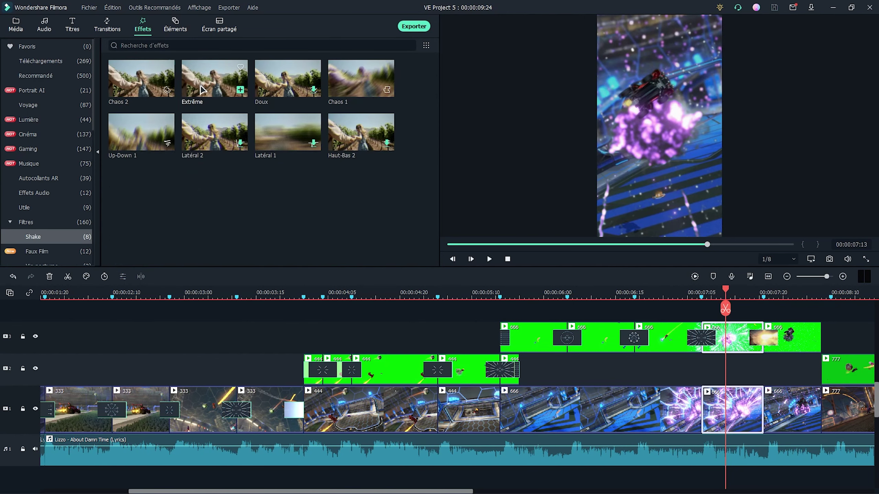
pyautogui.moveTo(200, 85); pyautogui.dragTo(731, 413)
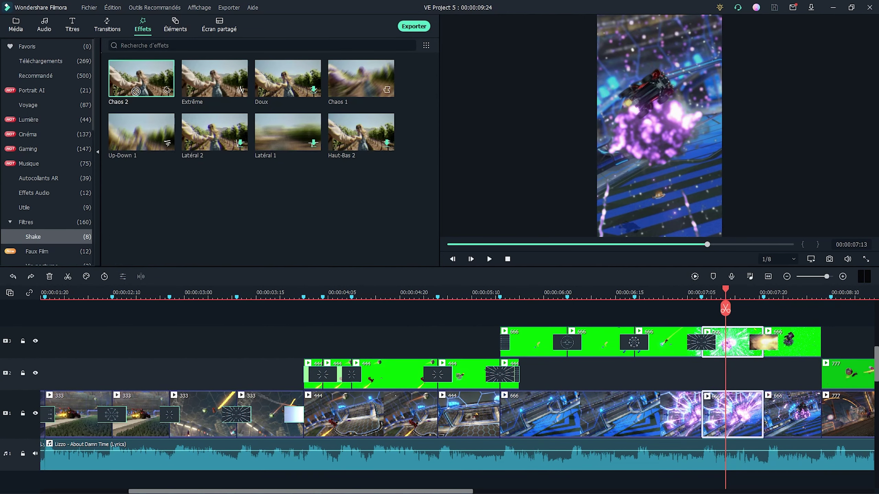
pyautogui.moveTo(135, 91); pyautogui.dragTo(729, 417)
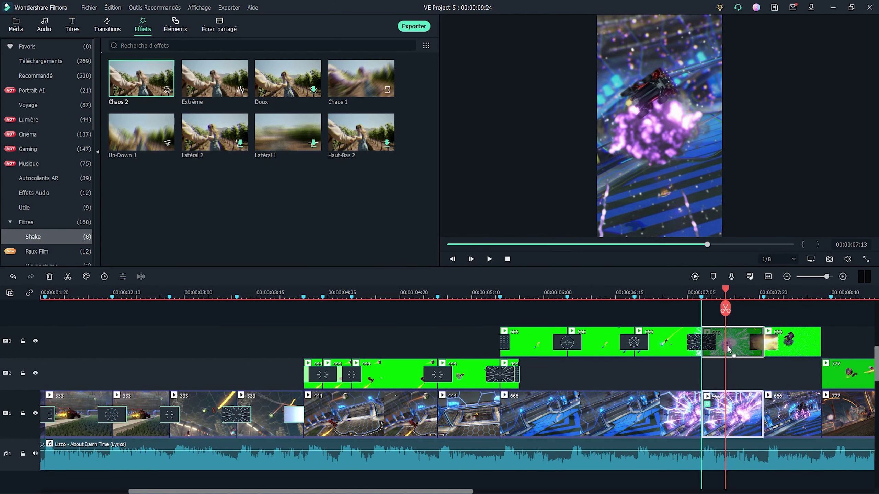
pyautogui.moveTo(726, 345); pyautogui.dragTo(726, 345)
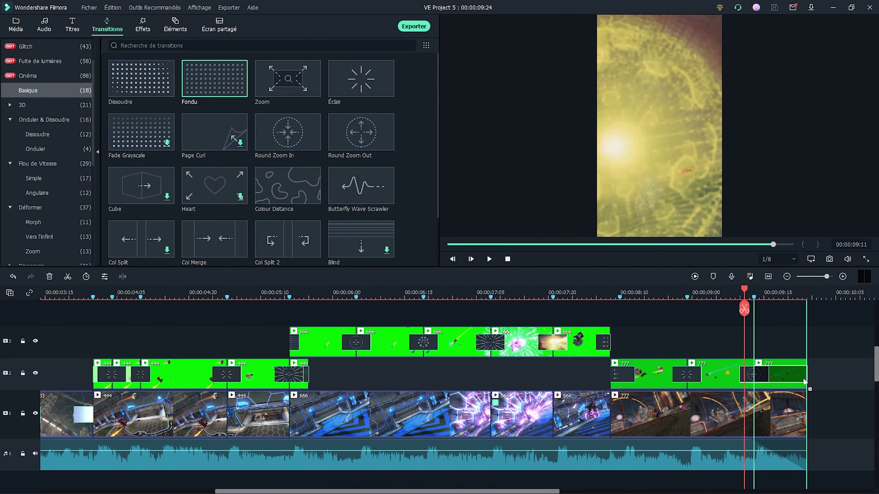
# Step: Add a Fondu transition at the end of the final 777 clip on both track 2 and track 1, and shorten each one
pyautogui.moveTo(802, 378); pyautogui.dragTo(800, 377)
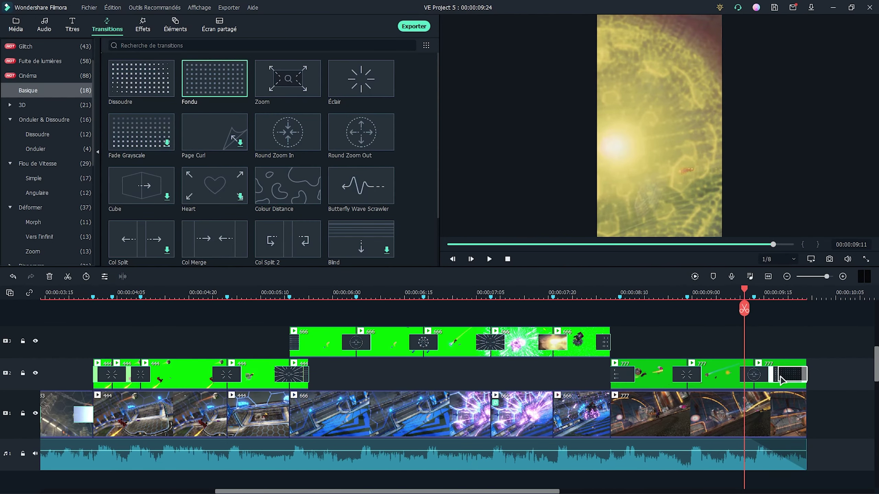
pyautogui.moveTo(786, 375); pyautogui.dragTo(786, 375)
pyautogui.click(792, 363)
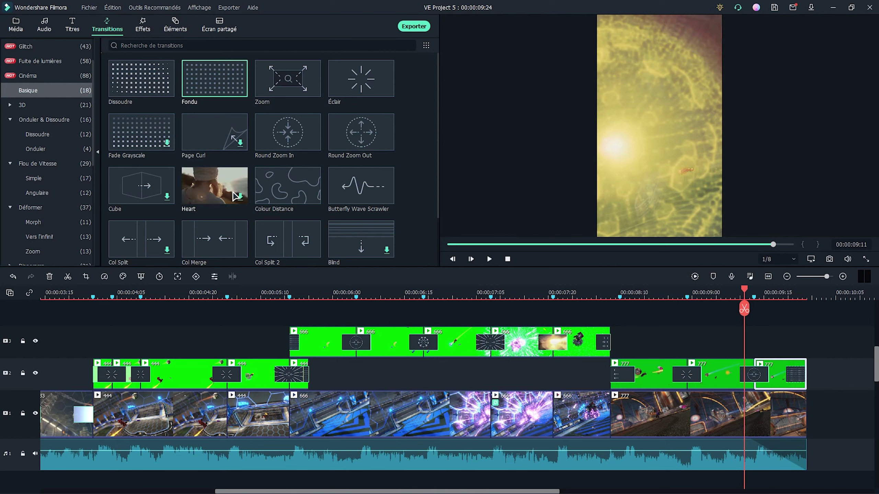
pyautogui.moveTo(201, 88); pyautogui.dragTo(764, 421)
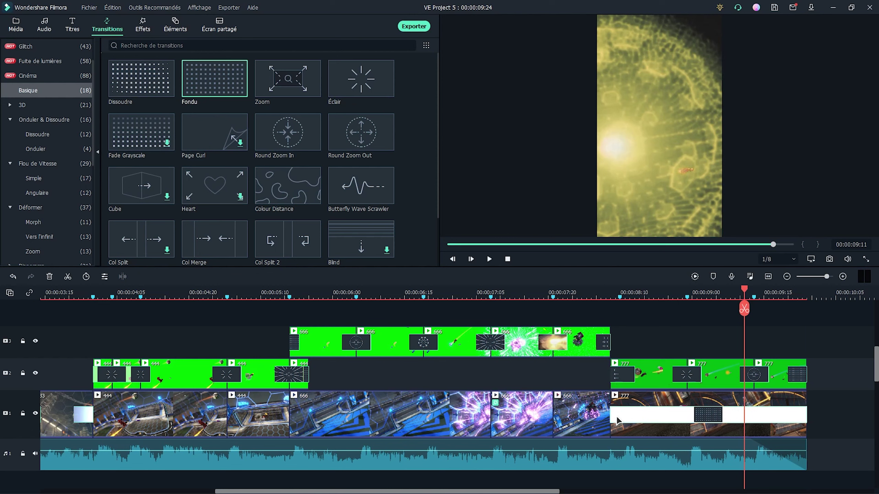
pyautogui.moveTo(612, 414); pyautogui.dragTo(788, 402)
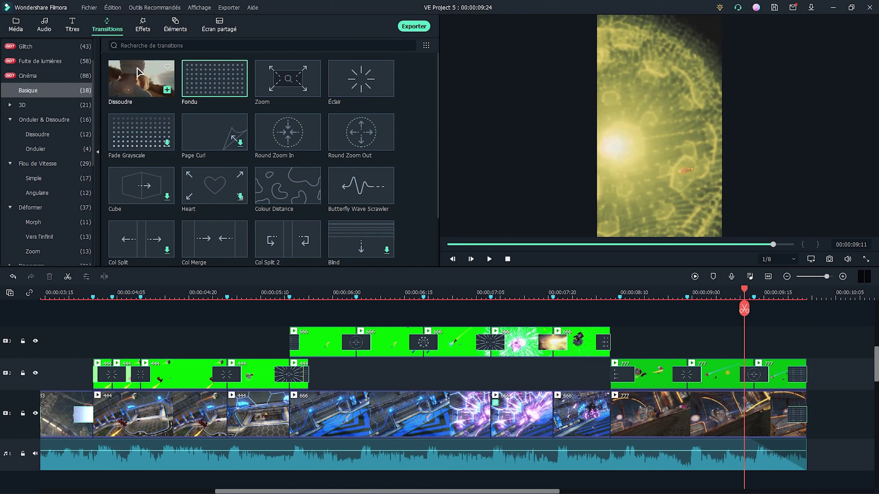
# Step: Set the export frame rate to 60 fps and export the montage as a local MP4 file
pyautogui.click(415, 30)
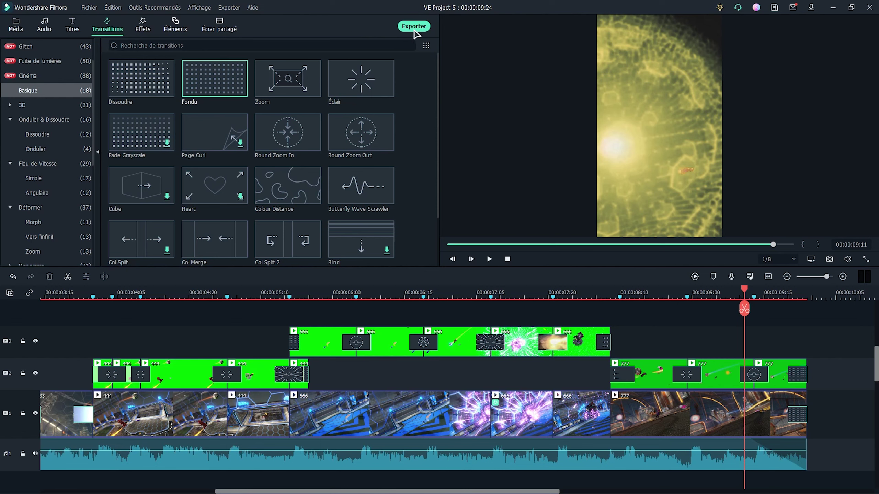
pyautogui.click(514, 190)
pyautogui.click(457, 195)
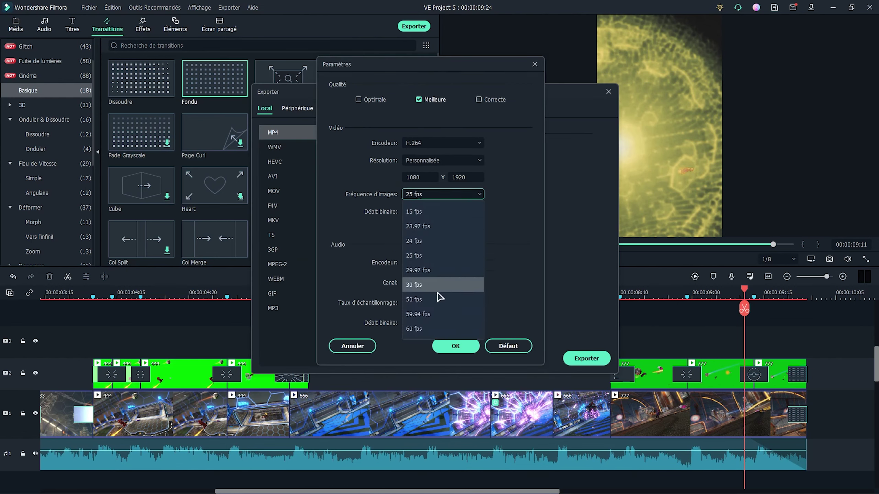
pyautogui.click(420, 327)
pyautogui.click(454, 347)
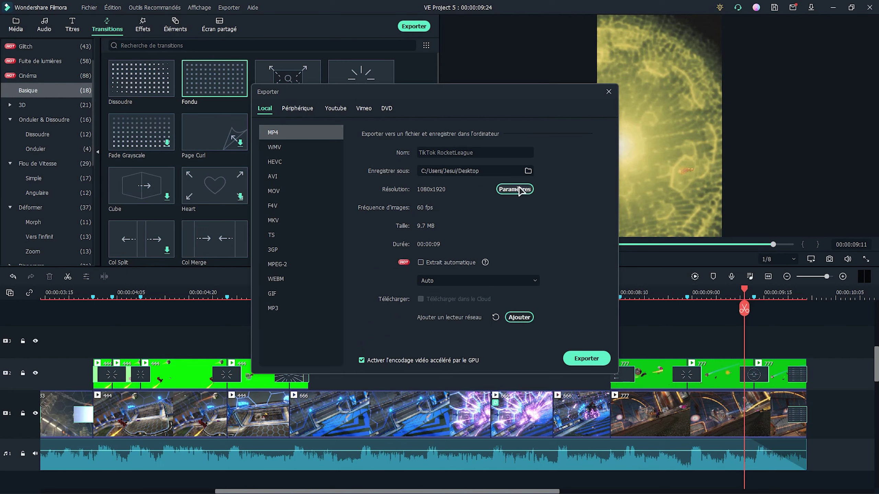
pyautogui.click(586, 359)
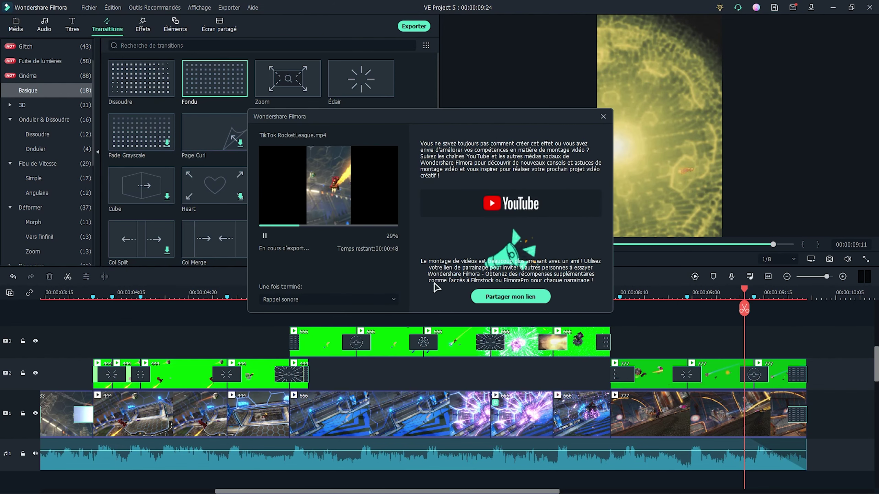